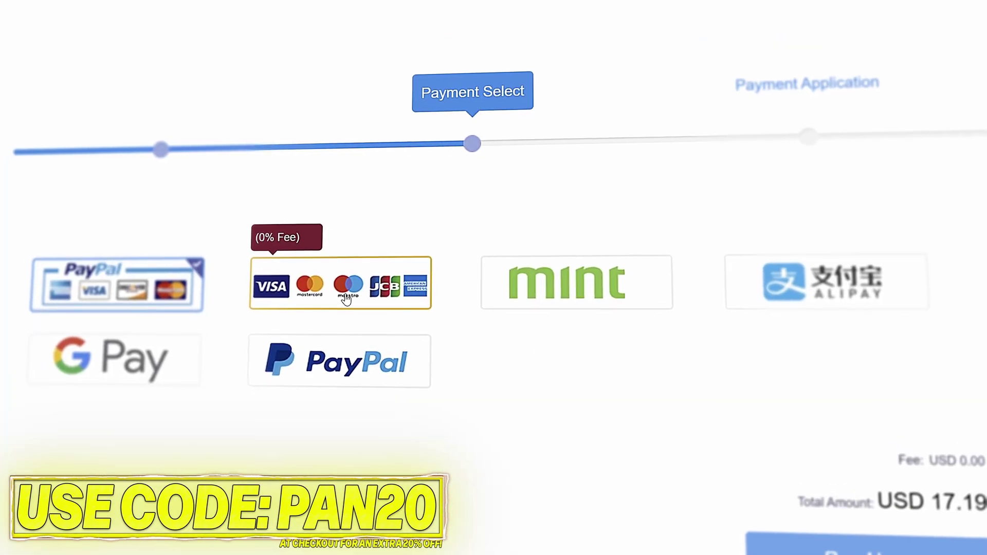
Pay with Alipay, then select and copy the purchased Windows product key on the order page
{"action": "left_click", "coordinate": [838, 275]}
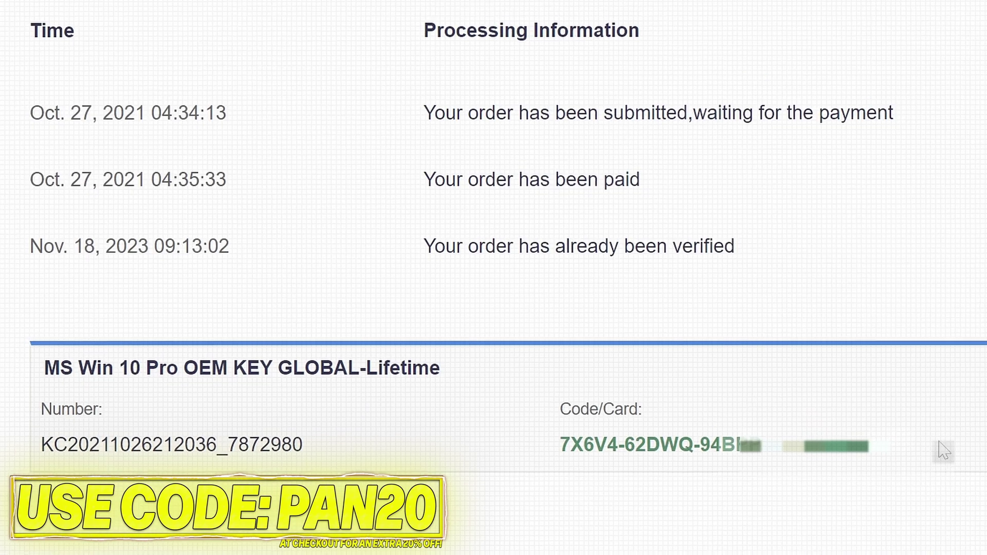
{"action": "left_click_drag", "start_coordinate": [941, 447], "coordinate": [567, 447]}
{"action": "right_click", "coordinate": [656, 437]}
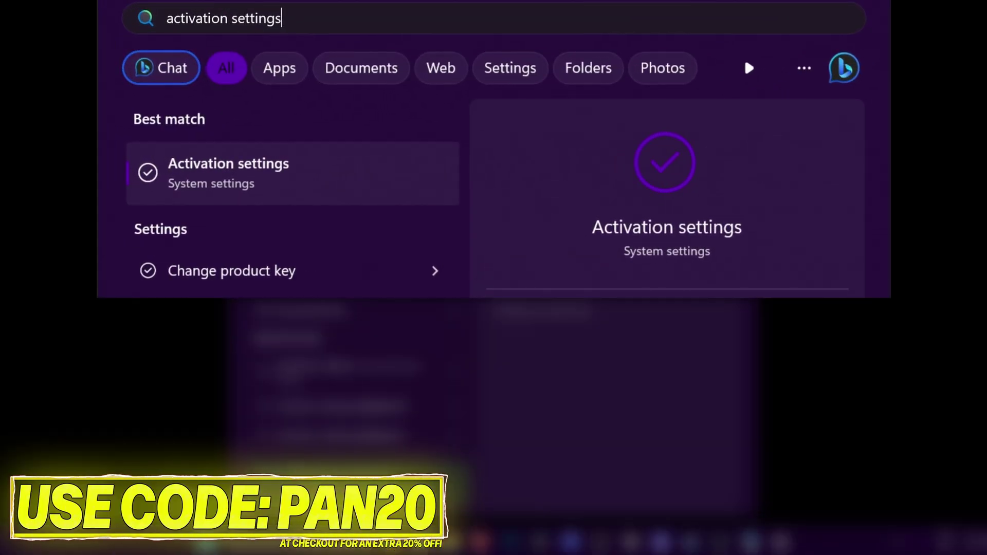
In Activation settings, start Change product key and paste in the copied key
{"action": "left_click", "coordinate": [294, 170]}
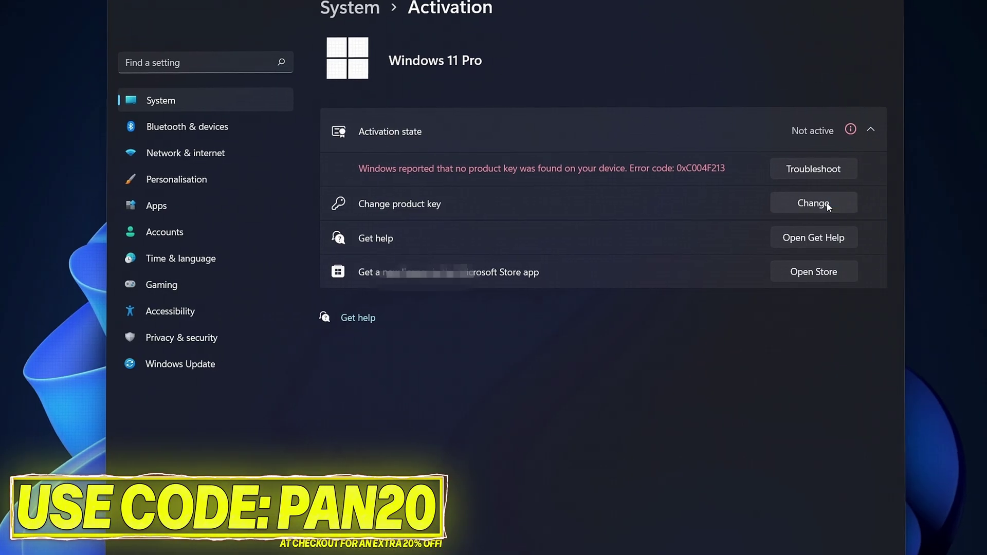
{"action": "left_click", "coordinate": [823, 203]}
{"action": "key", "text": "ctrl+v"}
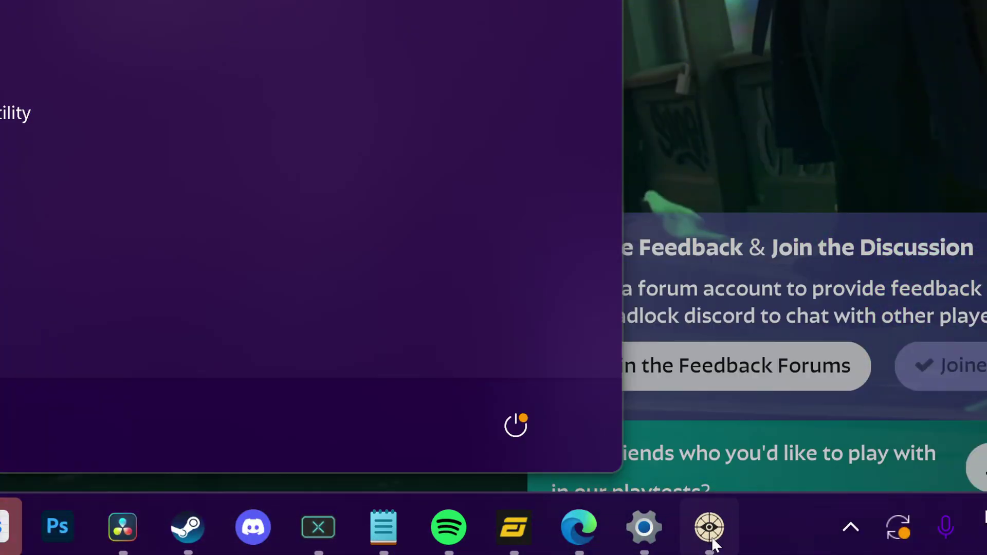
Force Microsoft Edge to end with End task from its taskbar icon
{"action": "right_click", "coordinate": [710, 527]}
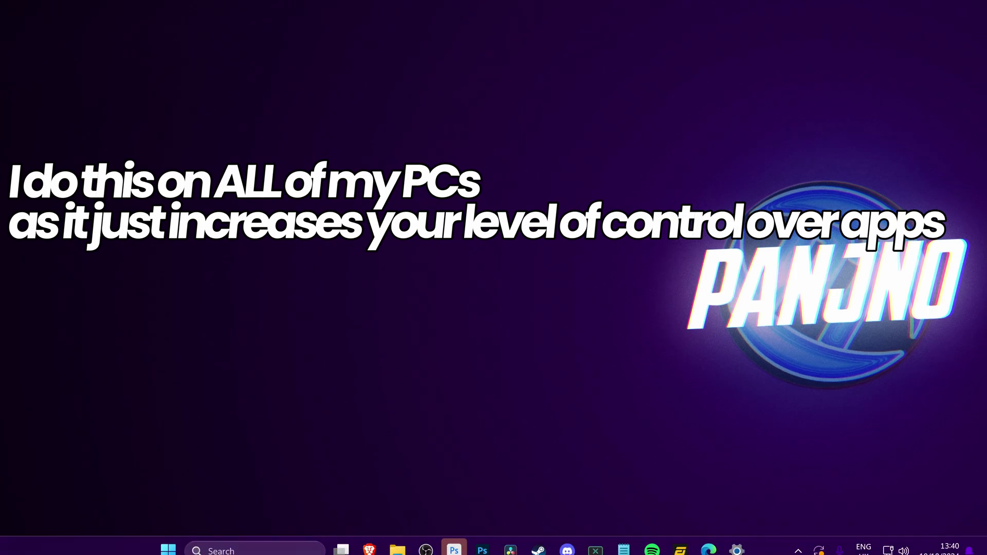
{"action": "right_click", "coordinate": [710, 539]}
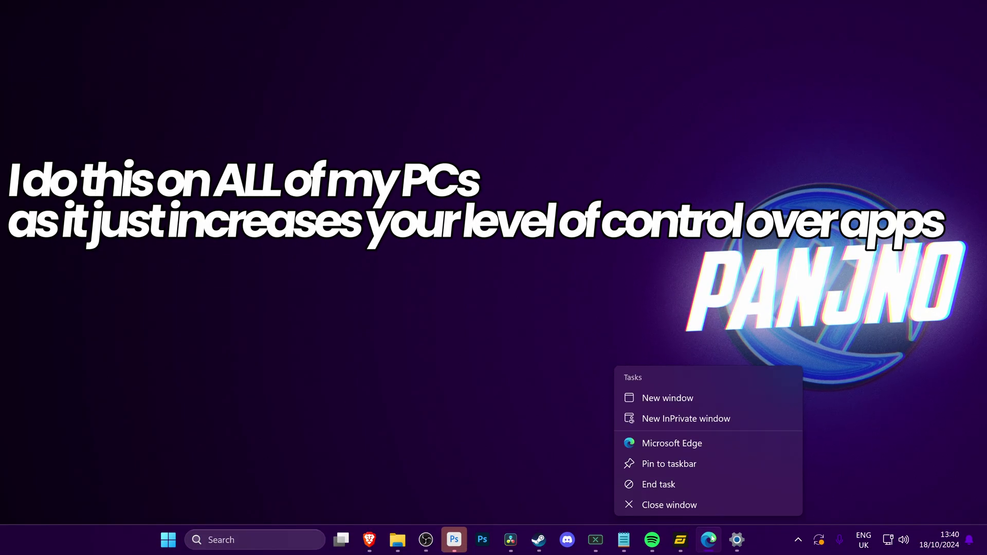
{"action": "left_click", "coordinate": [681, 482]}
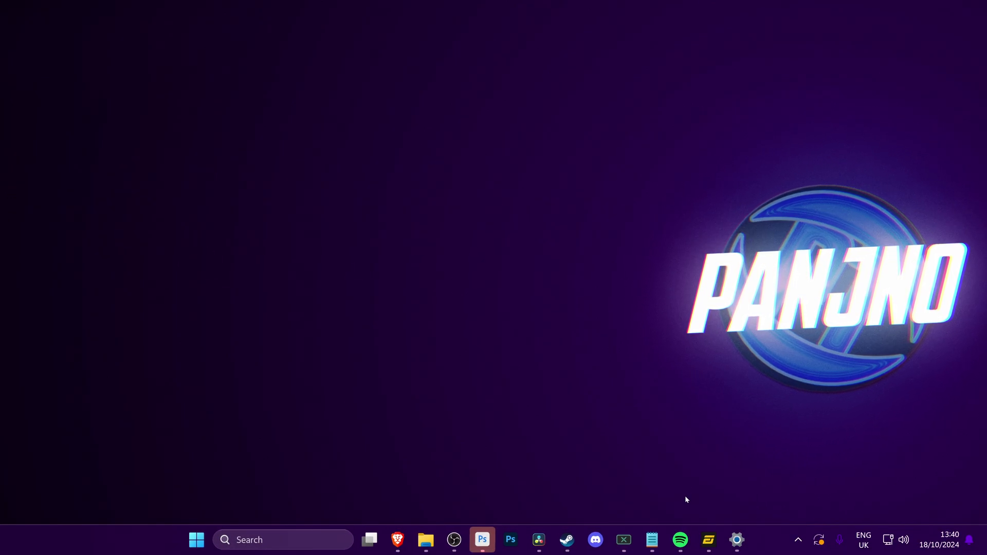
Close Discord's window from its taskbar icon's quick actions
{"action": "right_click", "coordinate": [709, 540]}
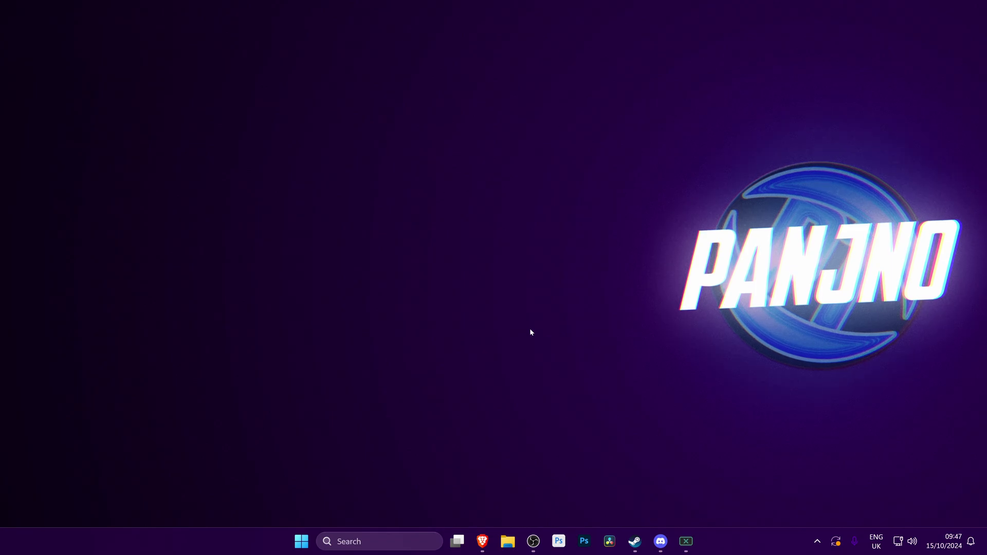
{"action": "right_click", "coordinate": [661, 541]}
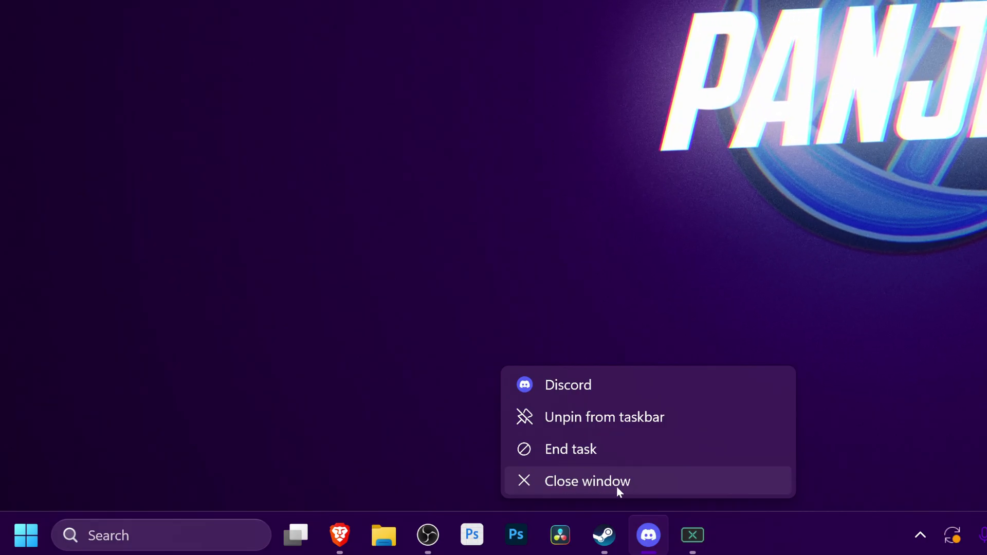
{"action": "left_click", "coordinate": [608, 486]}
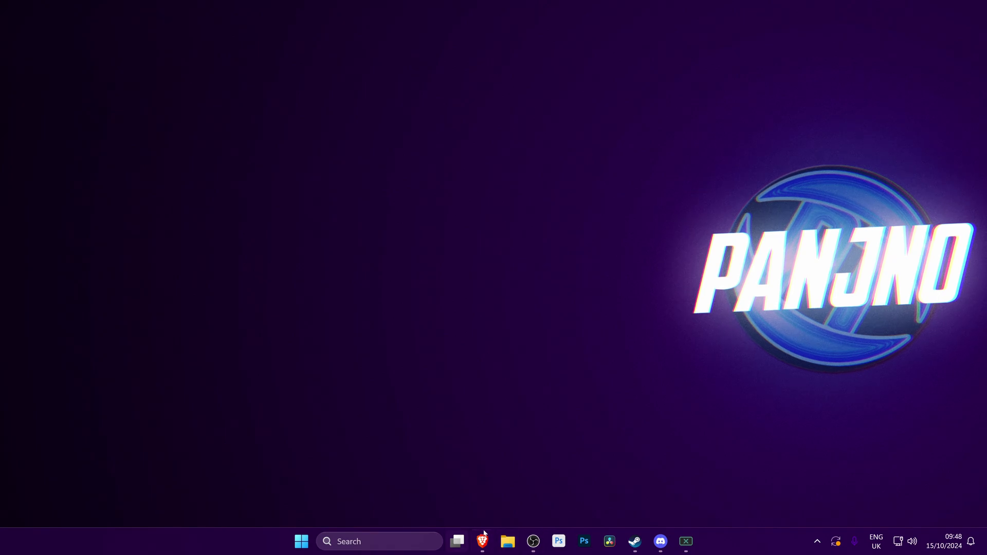
End Discord's task, confirm it's gone from the hidden tray icons, and relaunch Discord
{"action": "right_click", "coordinate": [658, 543]}
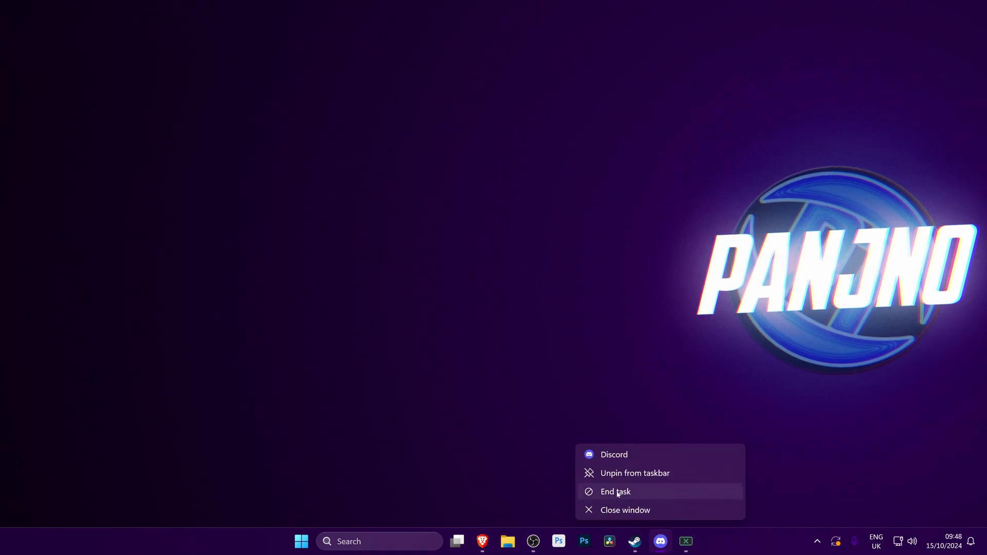
{"action": "left_click", "coordinate": [617, 493]}
{"action": "left_click", "coordinate": [816, 541]}
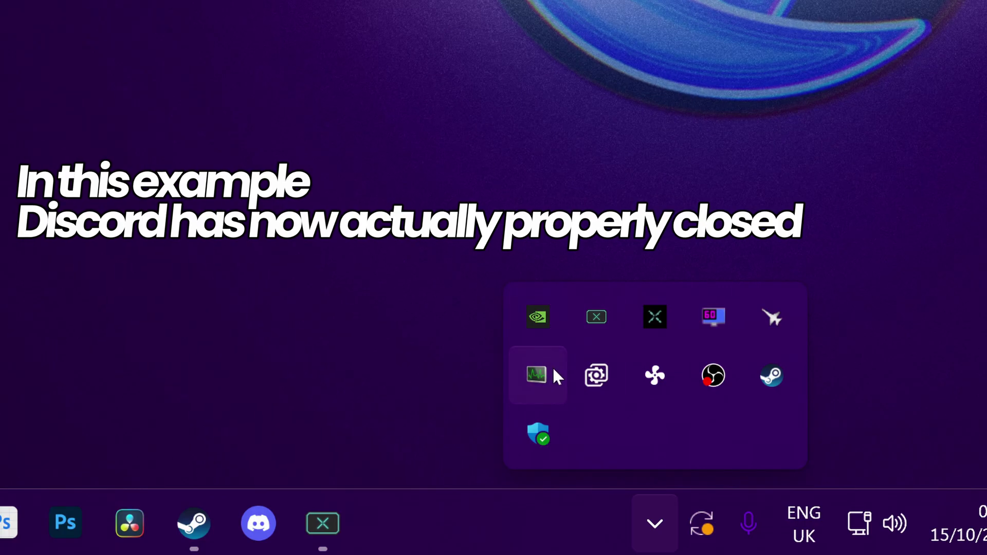
{"action": "left_click", "coordinate": [489, 326]}
{"action": "left_click", "coordinate": [667, 543]}
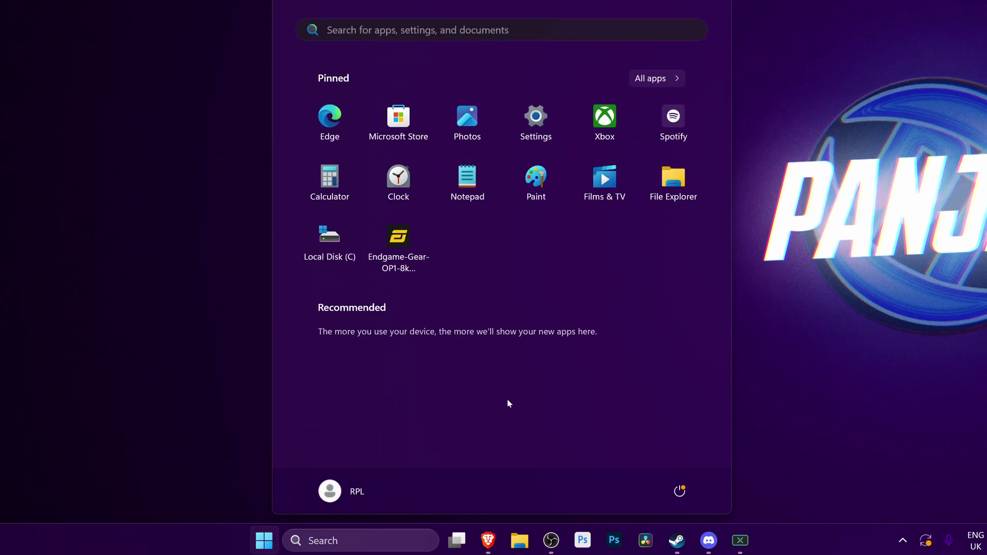
Search Settings for 'end ta', enable End Task in the taskbar, then confirm Discord offers End task
{"action": "left_click", "coordinate": [545, 117]}
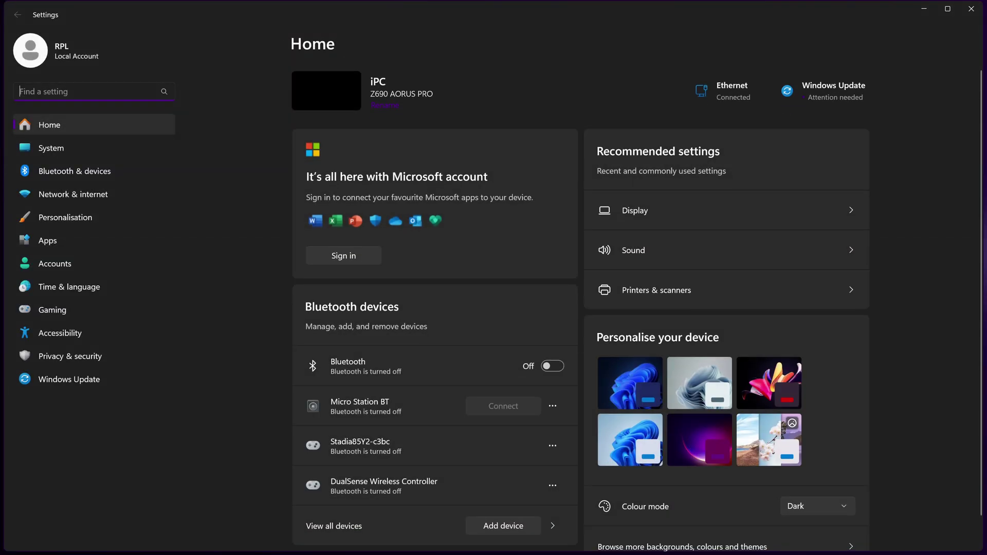
{"action": "type", "text": "end task"}
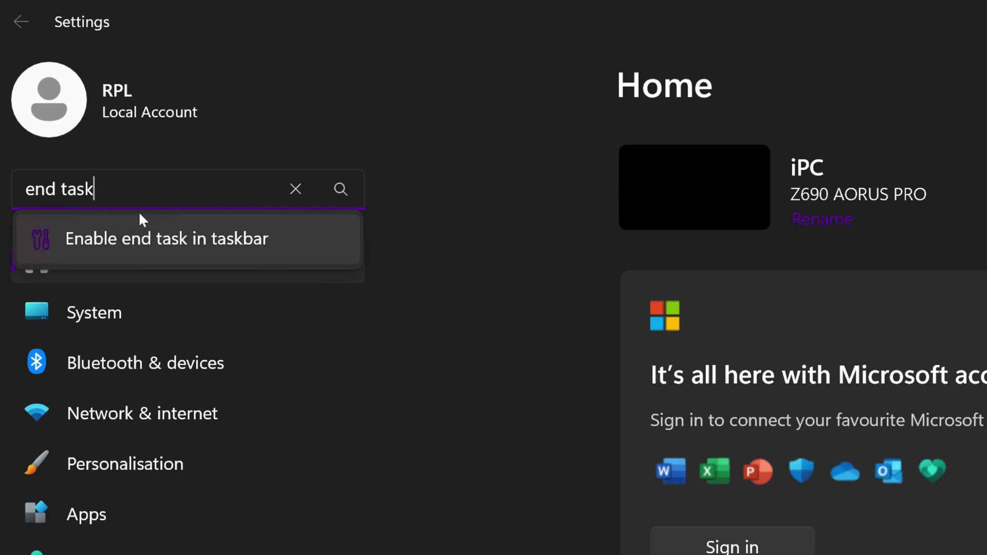
{"action": "left_click", "coordinate": [211, 237]}
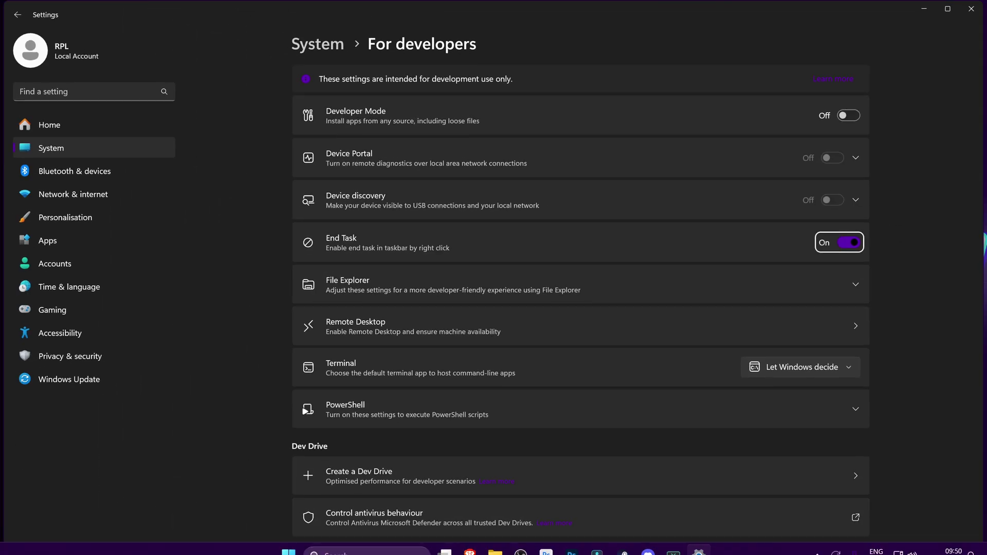
{"action": "right_click", "coordinate": [648, 552]}
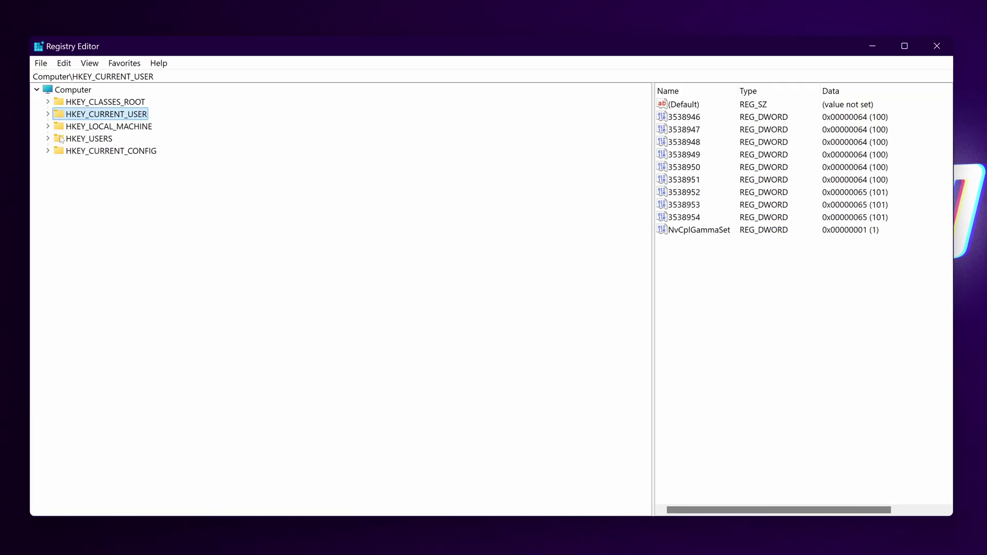
Expand HKEY_CURRENT_USER down through Software, Microsoft and Windows
{"action": "double_click", "coordinate": [117, 113]}
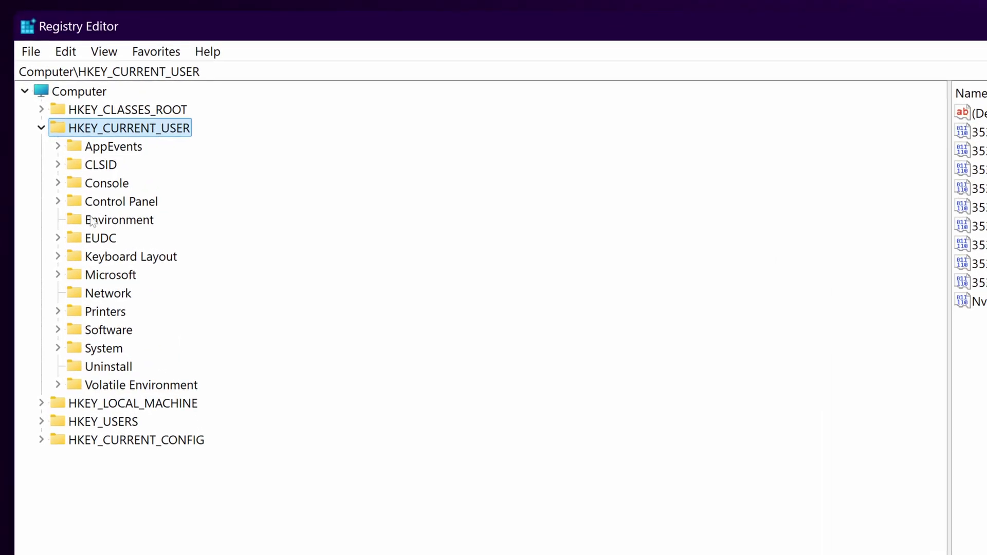
{"action": "left_click", "coordinate": [92, 330]}
{"action": "double_click", "coordinate": [93, 330]}
{"action": "scroll", "coordinate": [171, 553], "scroll_direction": "down", "scroll_amount": 8}
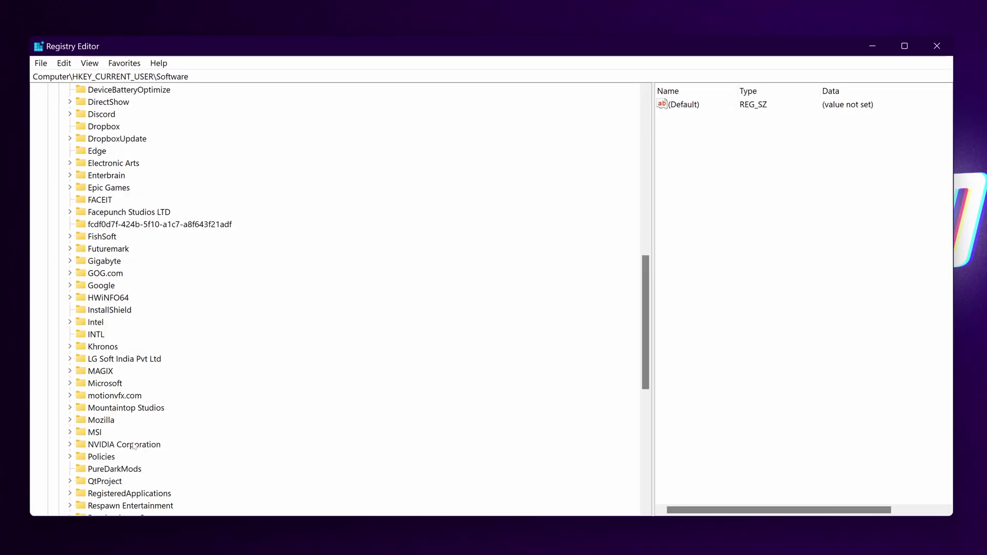
{"action": "double_click", "coordinate": [97, 386]}
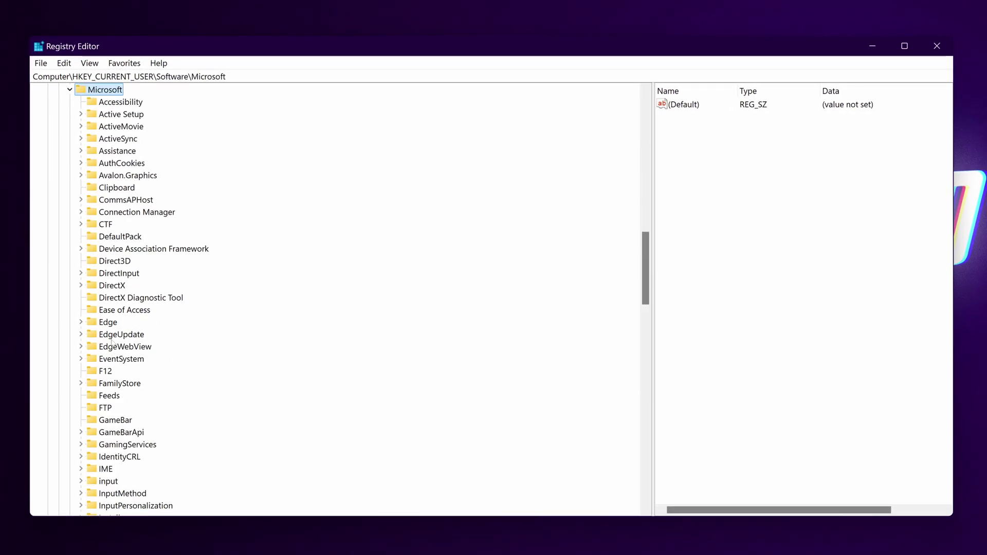
{"action": "scroll", "coordinate": [100, 176], "scroll_direction": "down", "scroll_amount": 20}
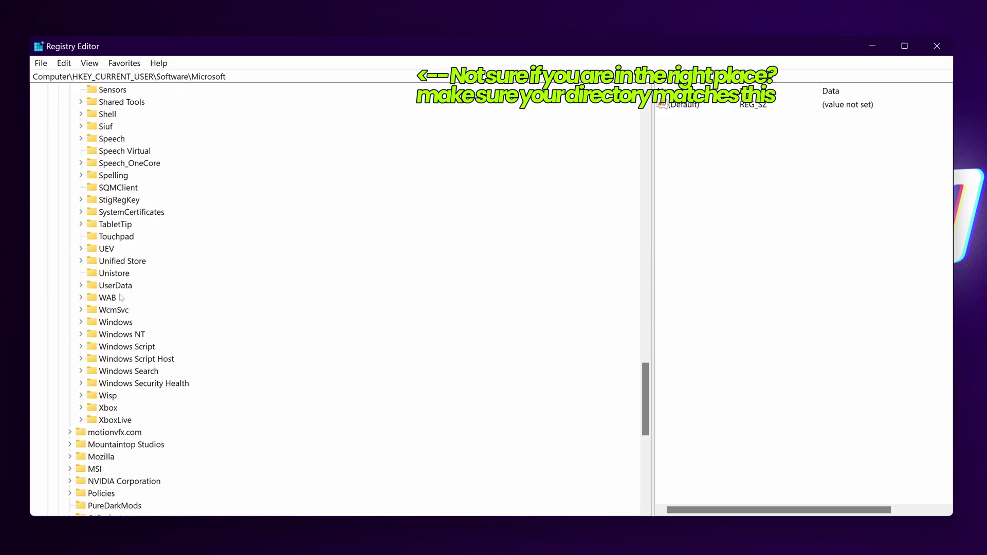
{"action": "left_click", "coordinate": [107, 323]}
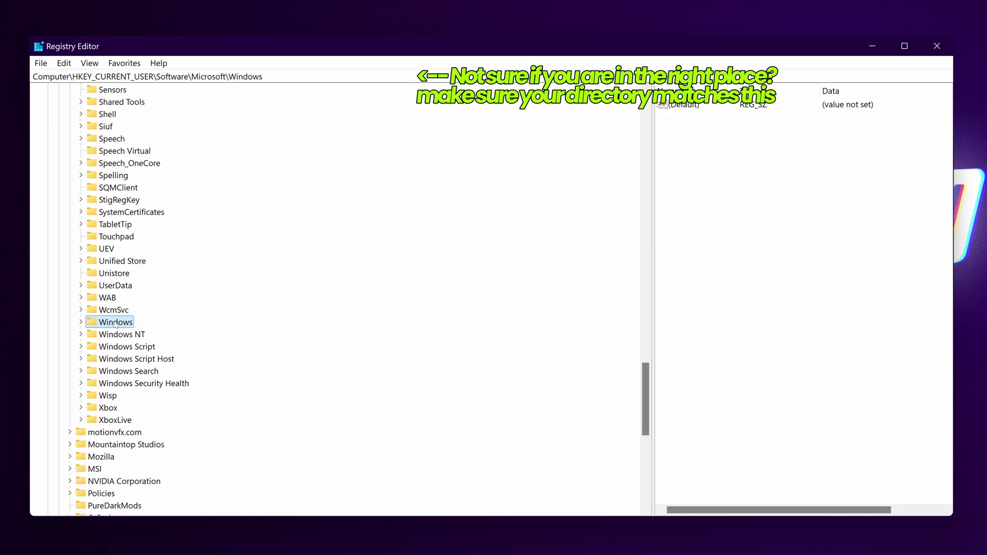
{"action": "double_click", "coordinate": [108, 323]}
Continue through CurrentVersion, Explorer and Advanced to select the TaskbarDeveloperSettings key
{"action": "left_click", "coordinate": [127, 347]}
{"action": "double_click", "coordinate": [127, 347]}
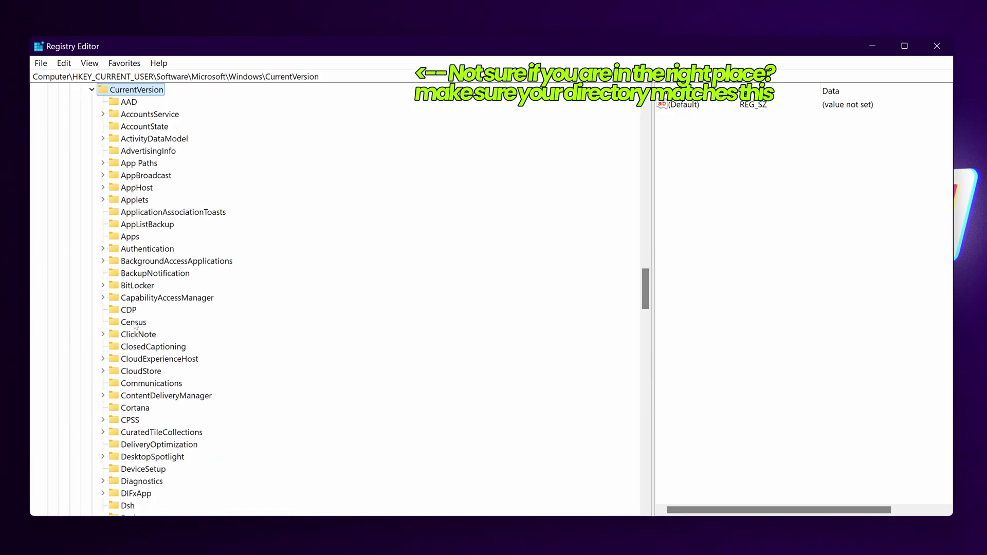
{"action": "scroll", "coordinate": [119, 334], "scroll_direction": "down", "scroll_amount": 3}
{"action": "left_click", "coordinate": [103, 372]}
{"action": "left_click", "coordinate": [124, 372]}
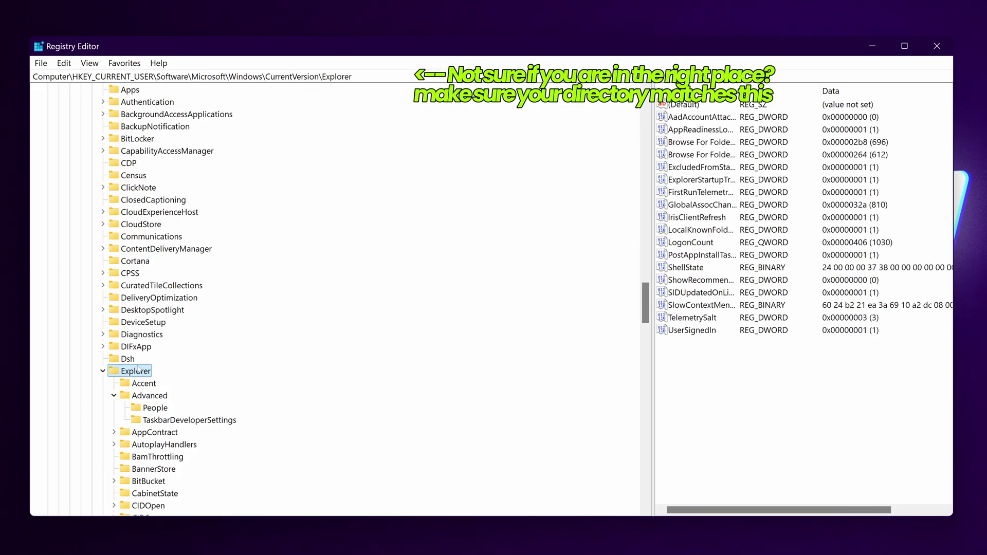
{"action": "left_click", "coordinate": [138, 395]}
{"action": "left_click", "coordinate": [160, 419]}
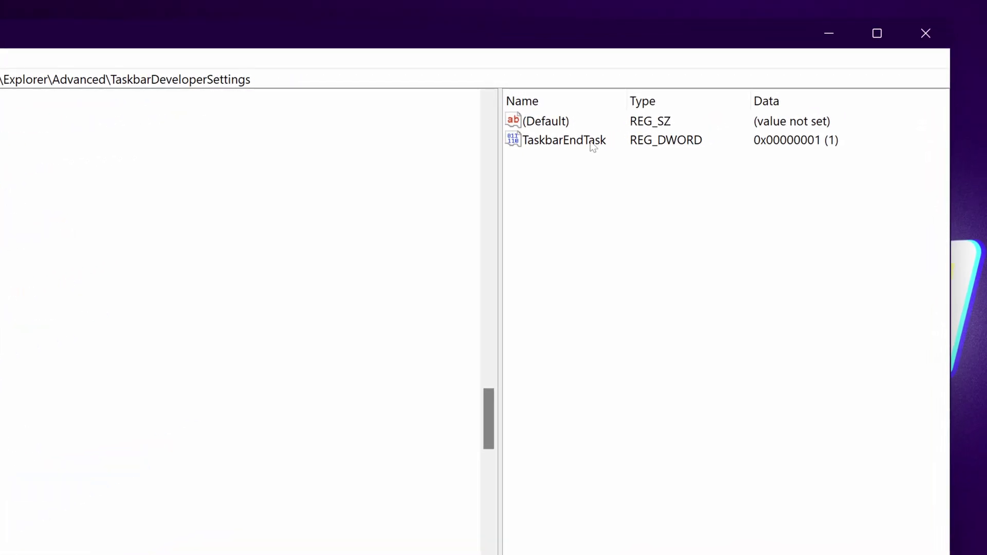
Edit TaskbarEndTask and replace its value data with 1
{"action": "double_click", "coordinate": [593, 148]}
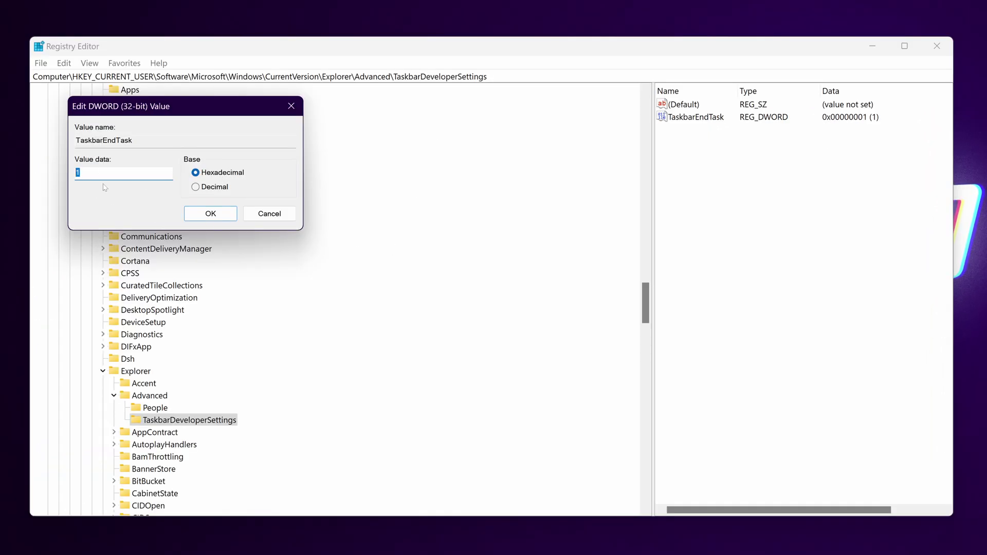
{"action": "key", "text": "ctrl+a"}
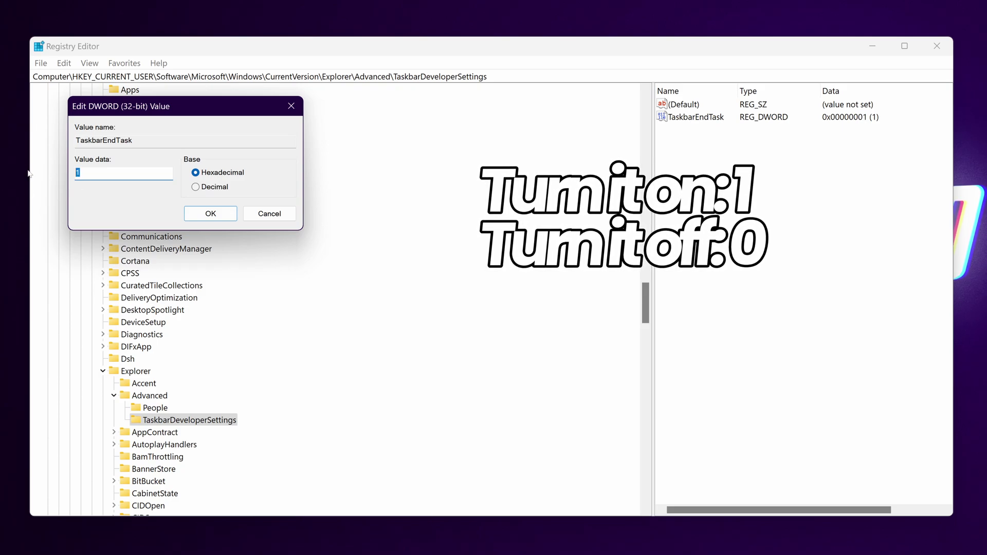
{"action": "key", "text": "ctrl+a"}
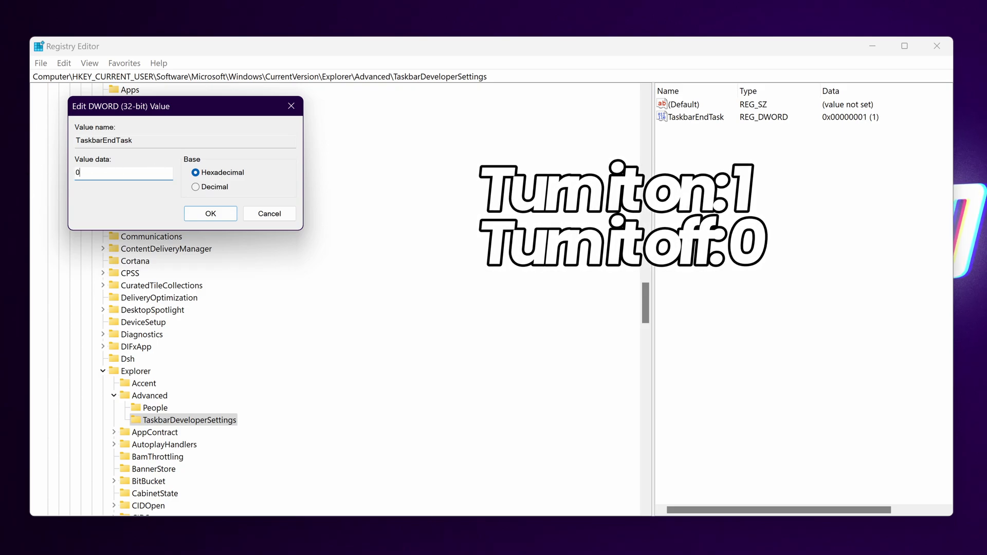
{"action": "type", "text": "1"}
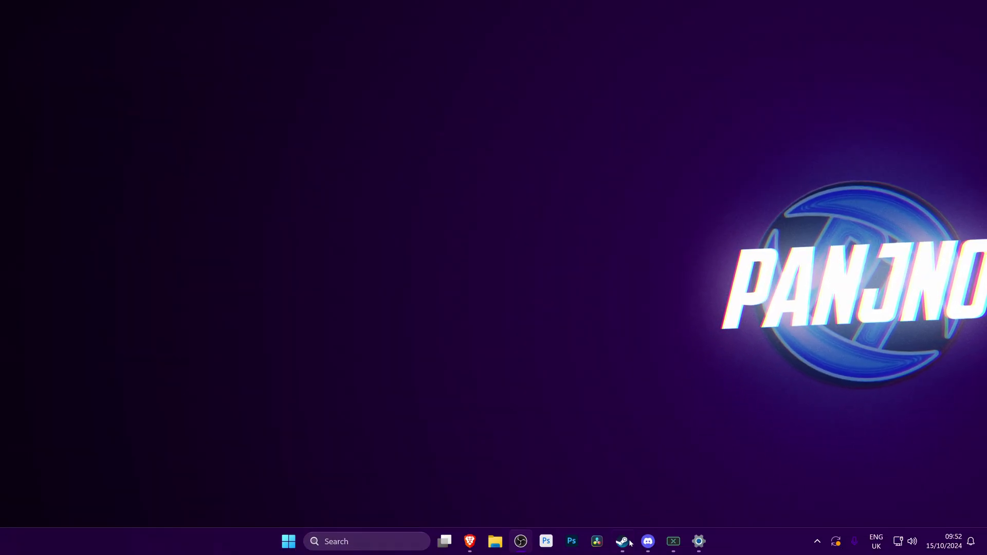
Use End task on the Steam, Photoshop (Beta) and Brave taskbar icons
{"action": "right_click", "coordinate": [621, 542]}
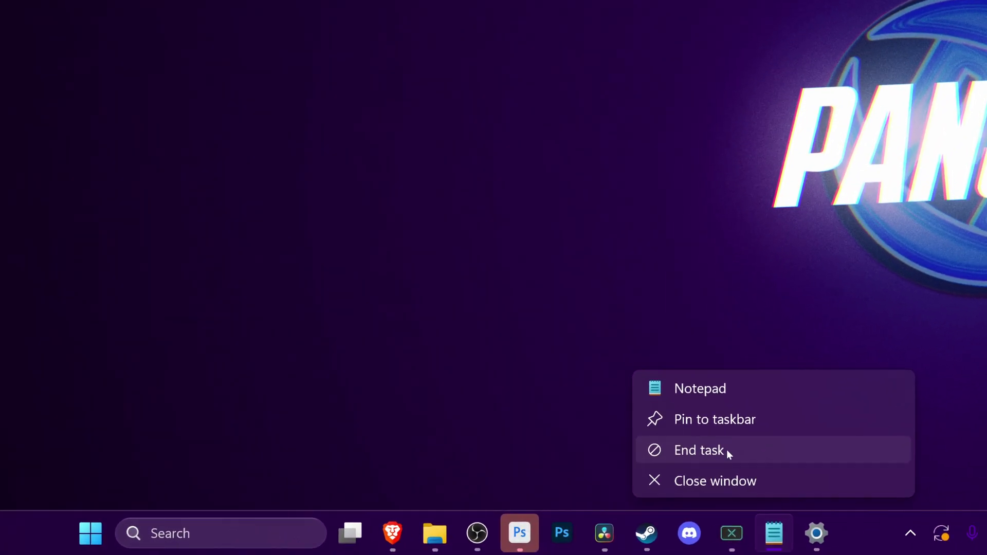
{"action": "left_click", "coordinate": [676, 492]}
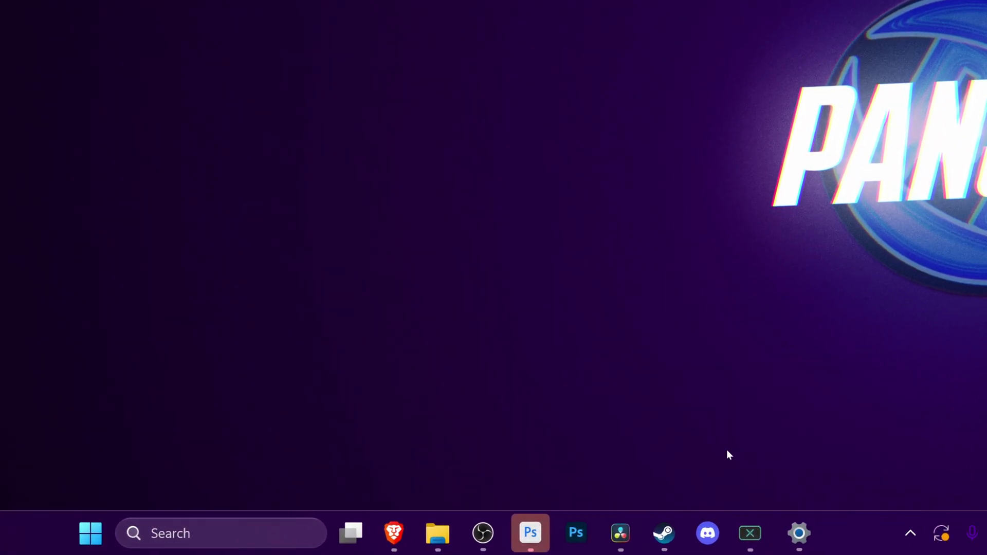
{"action": "right_click", "coordinate": [540, 533]}
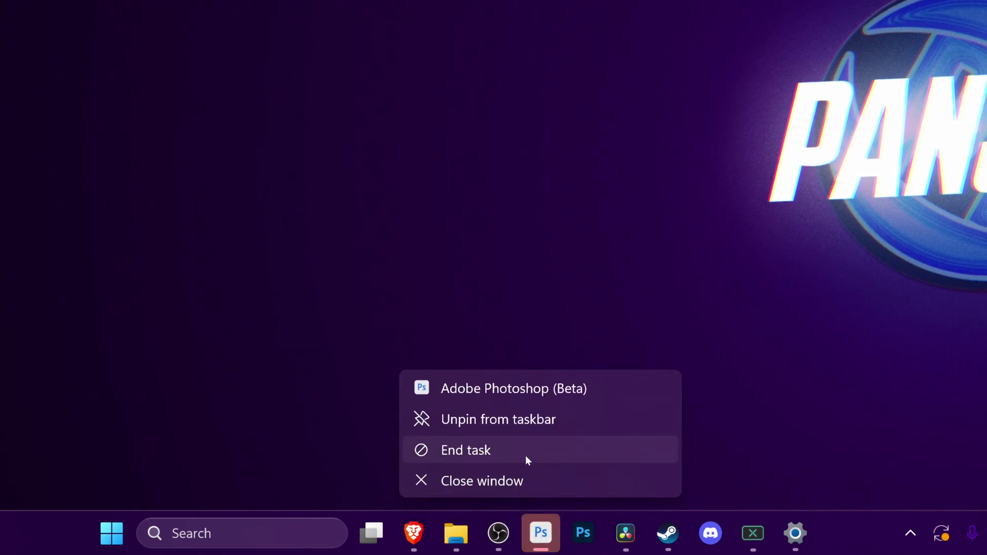
{"action": "left_click", "coordinate": [503, 449]}
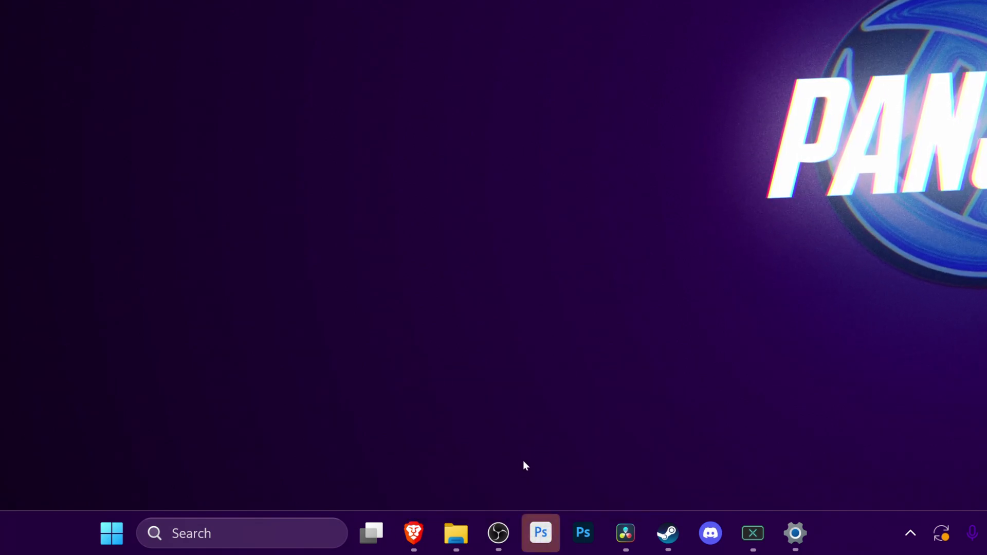
{"action": "right_click", "coordinate": [416, 533]}
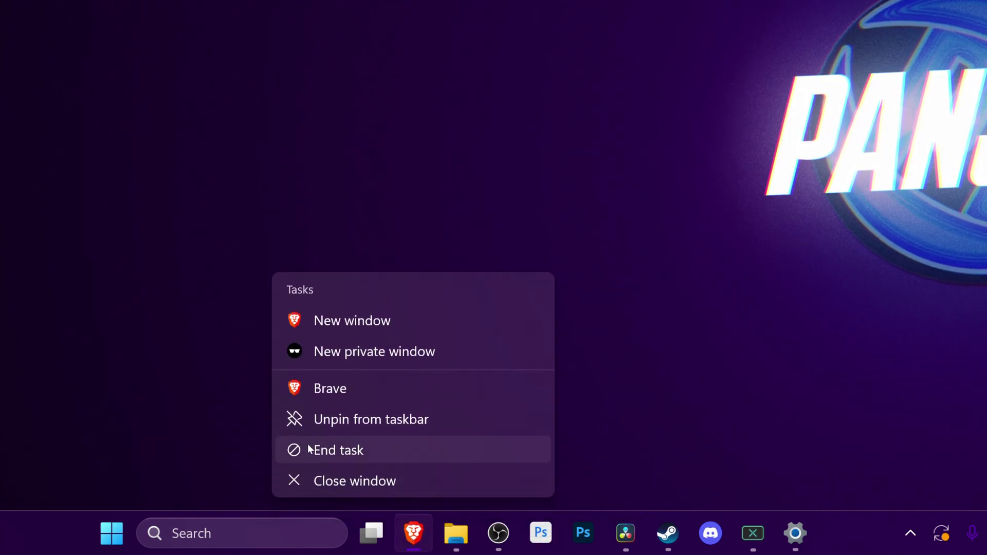
{"action": "left_click", "coordinate": [388, 456]}
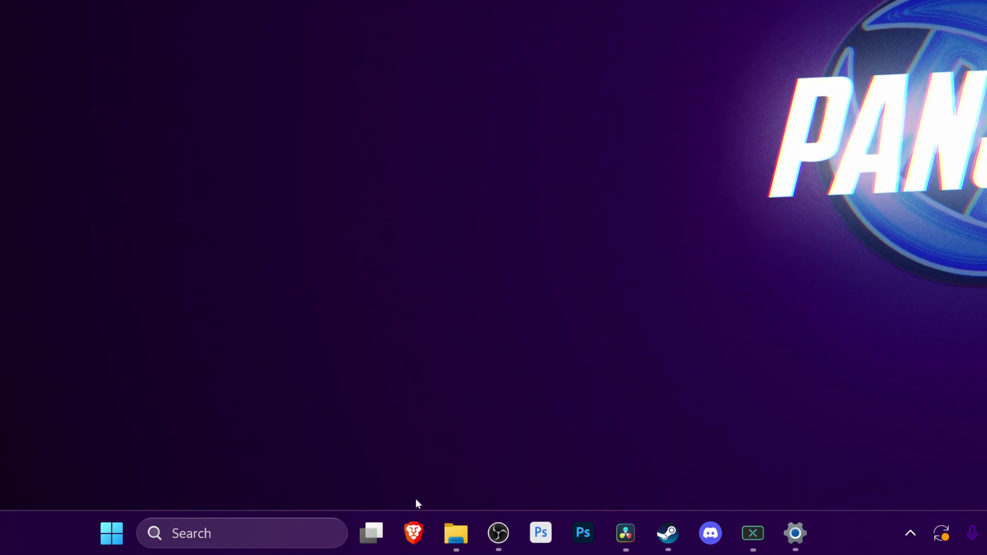